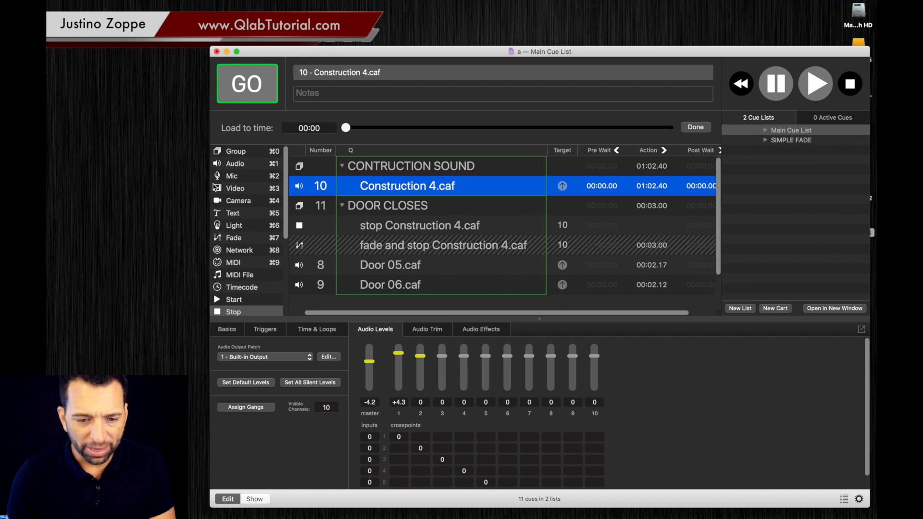
Add a fade cue targeting Construction 4.caf within the CONTRUCTION SOUND group and set its master level to about -14 dB
drag(225, 241, 382, 205)
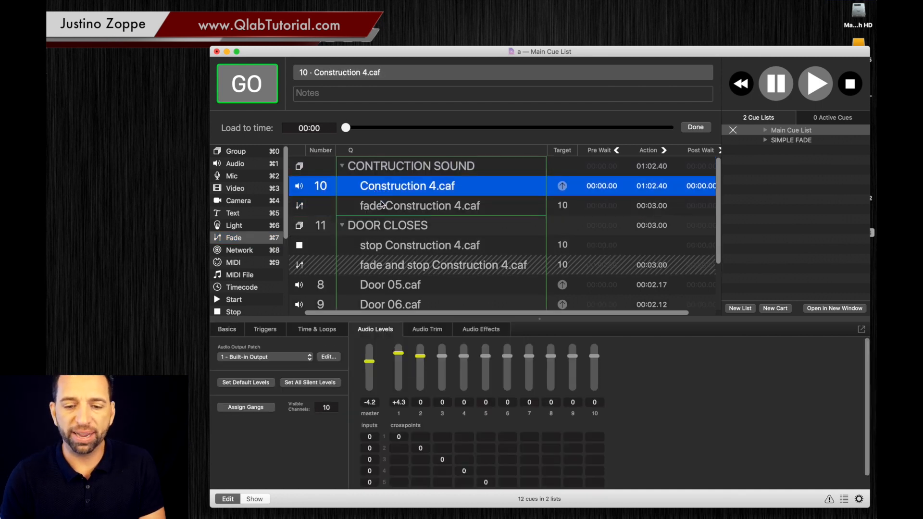
click(381, 212)
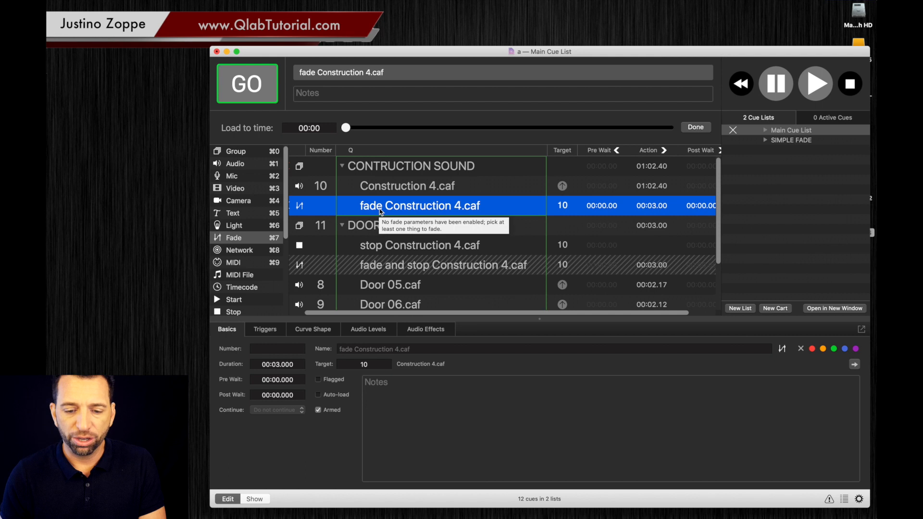
click(359, 331)
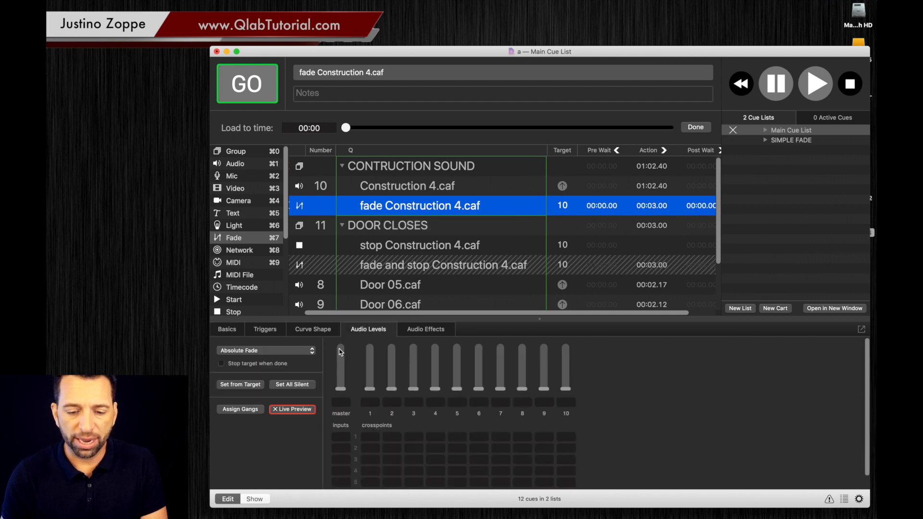
drag(340, 352, 341, 373)
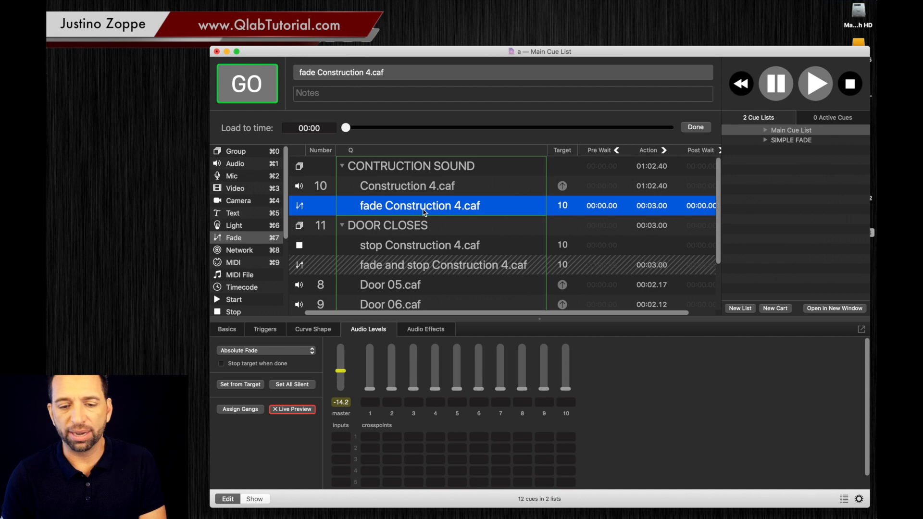
Play the CONTRUCTION SOUND group followed by the DOOR CLOSES group to listen to the fade
click(408, 167)
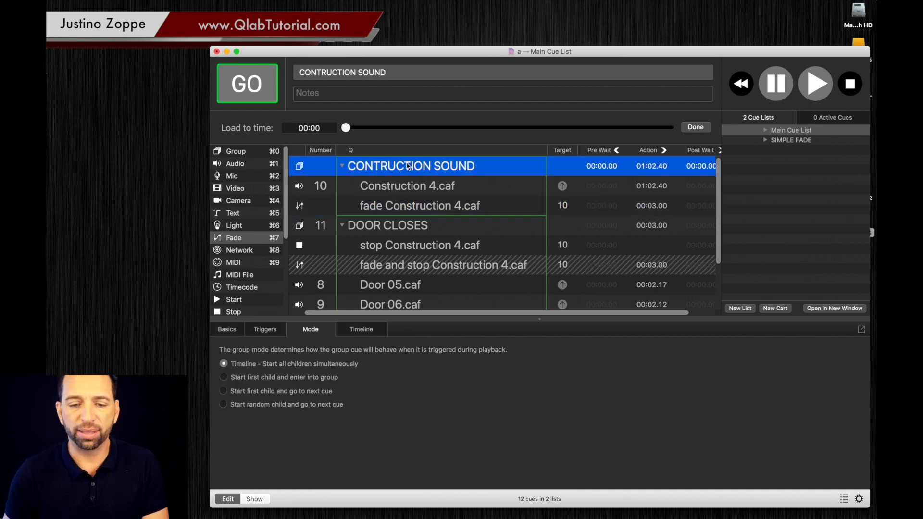
key(space)
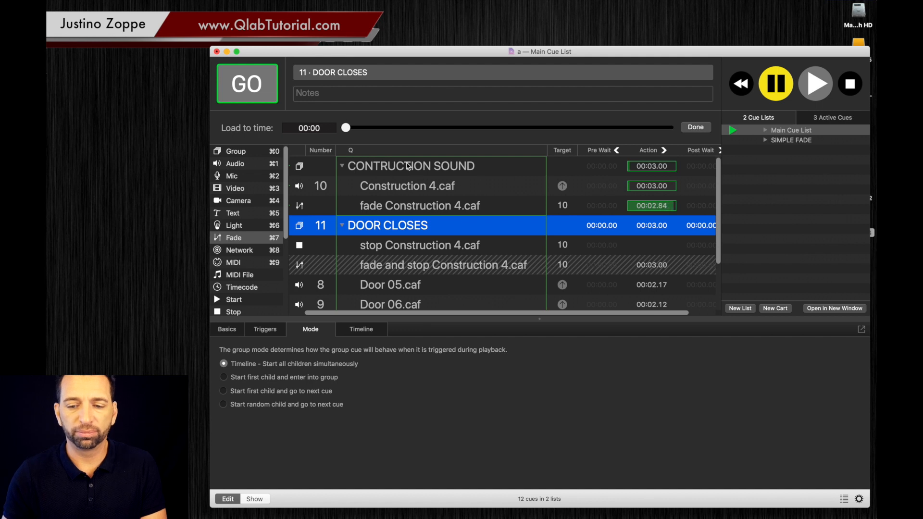
key(space)
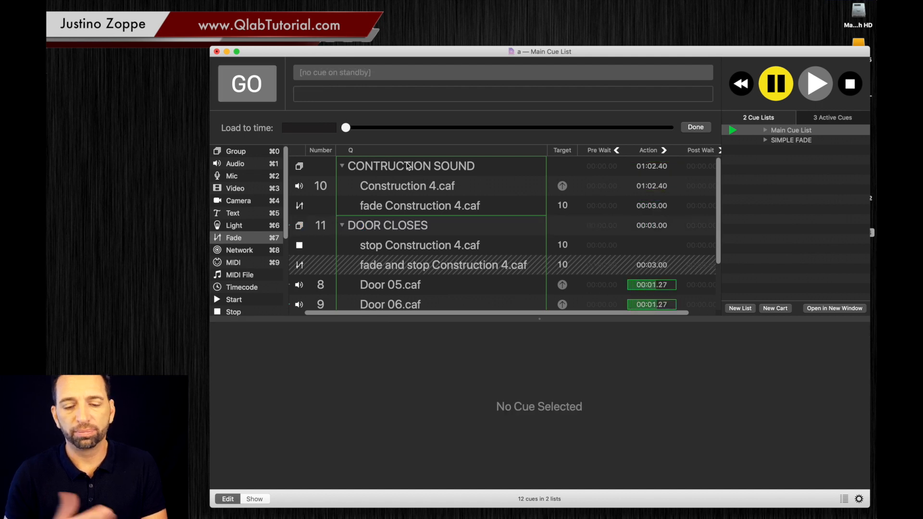
Set the master level of the fade cue in the CONTRUCTION SOUND group to 0
click(438, 206)
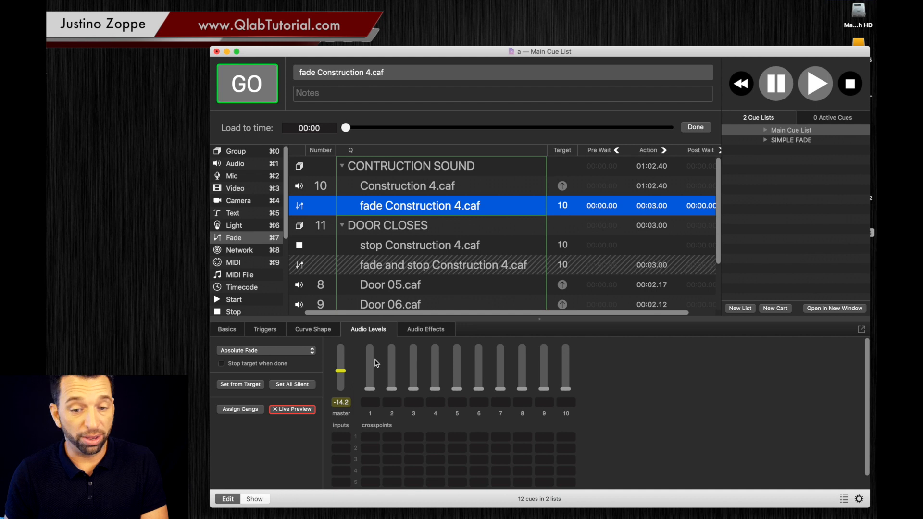
click(342, 402)
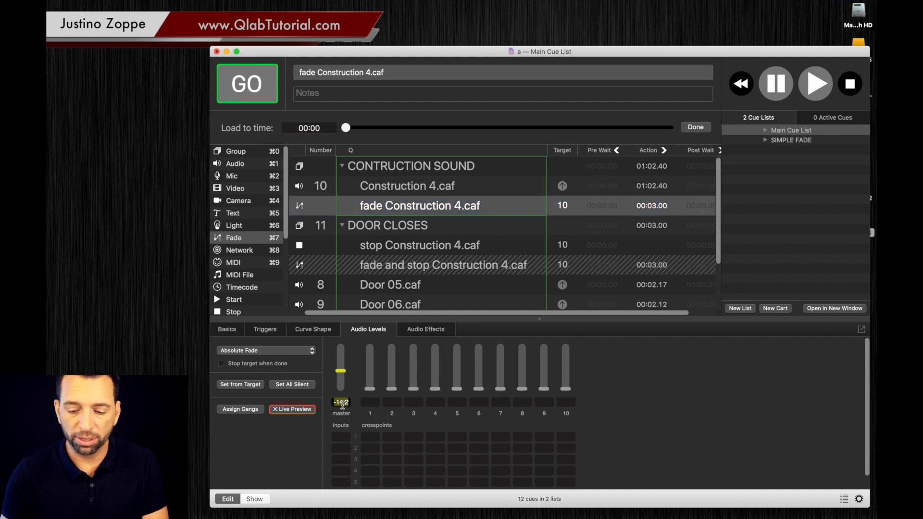
text(0)
key(Return)
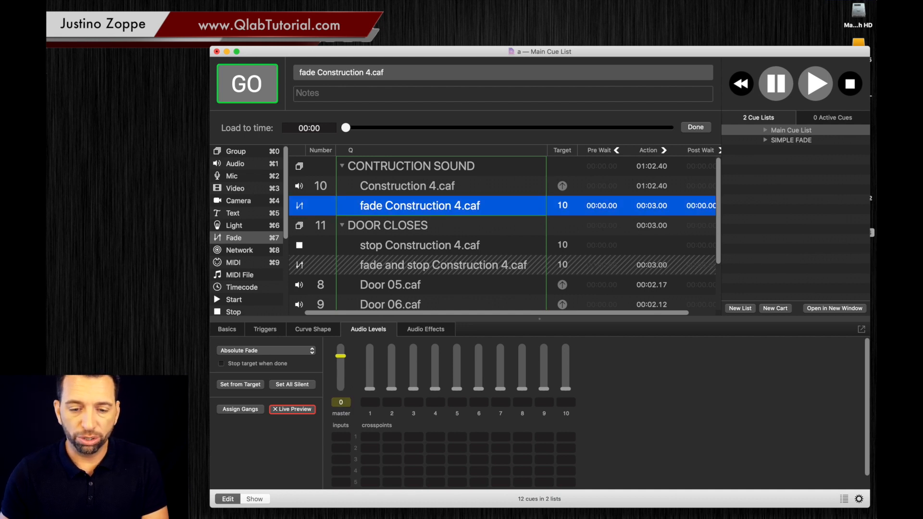
Silence output channel 2 in the audio levels of the Construction 4.caf cue
click(394, 186)
click(421, 456)
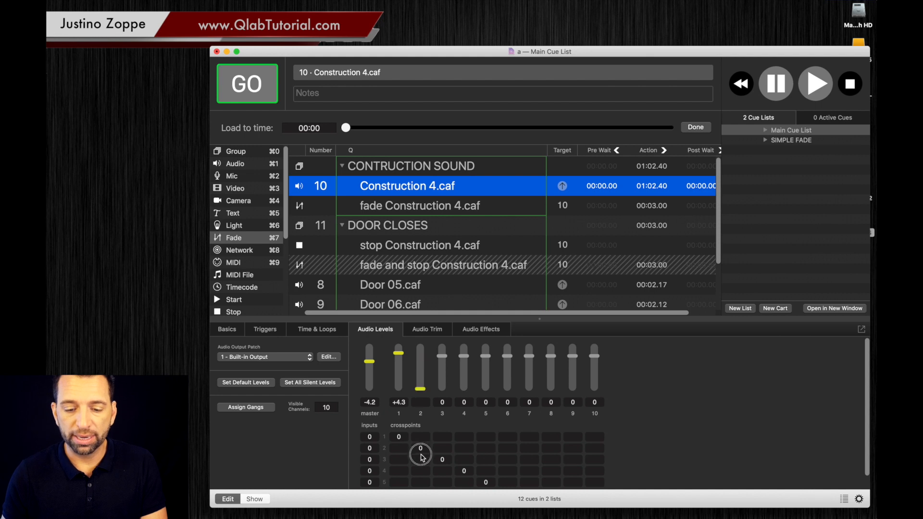
click(399, 402)
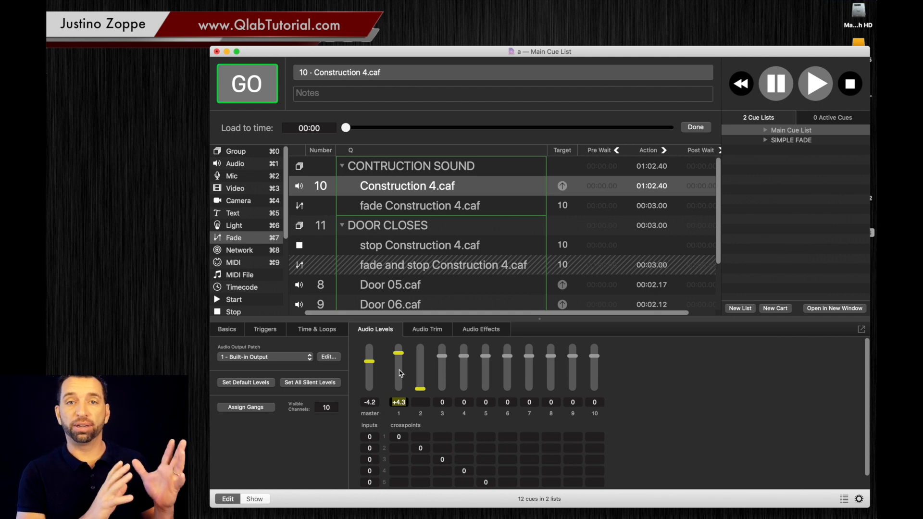
Enable output channel 2 in the fade Construction 4.caf cue and set its level to 0
click(401, 212)
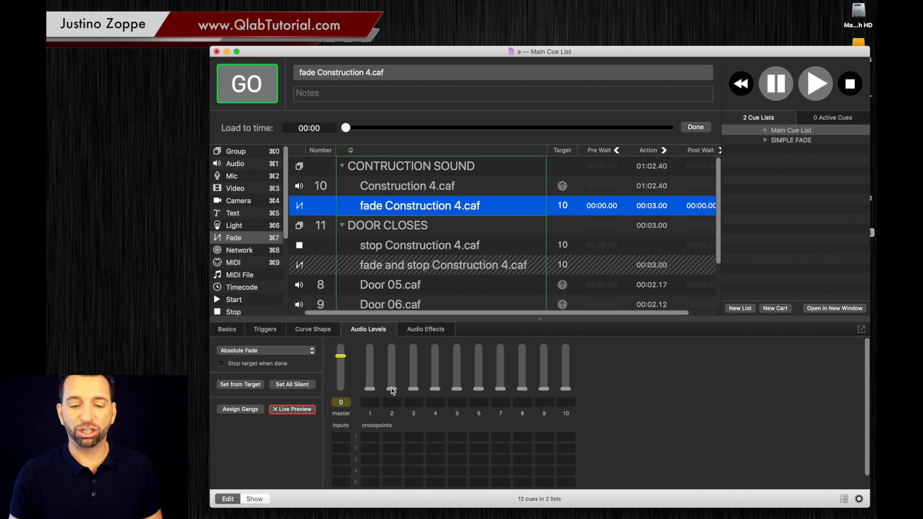
drag(393, 390, 390, 358)
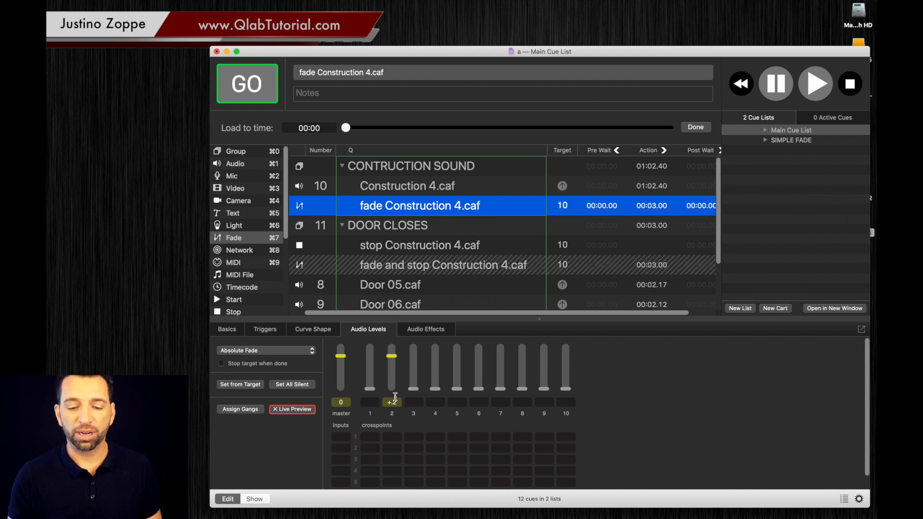
click(393, 402)
text(0)
key(Return)
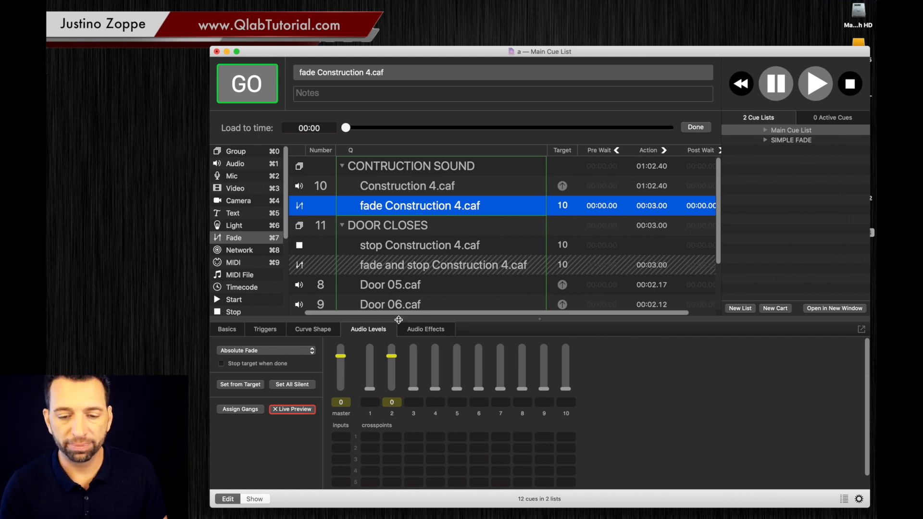
Check the levels of Construction 4.caf, play the CONTRUCTION SOUND group to hear the channel 2 fade, and stop playback
click(410, 168)
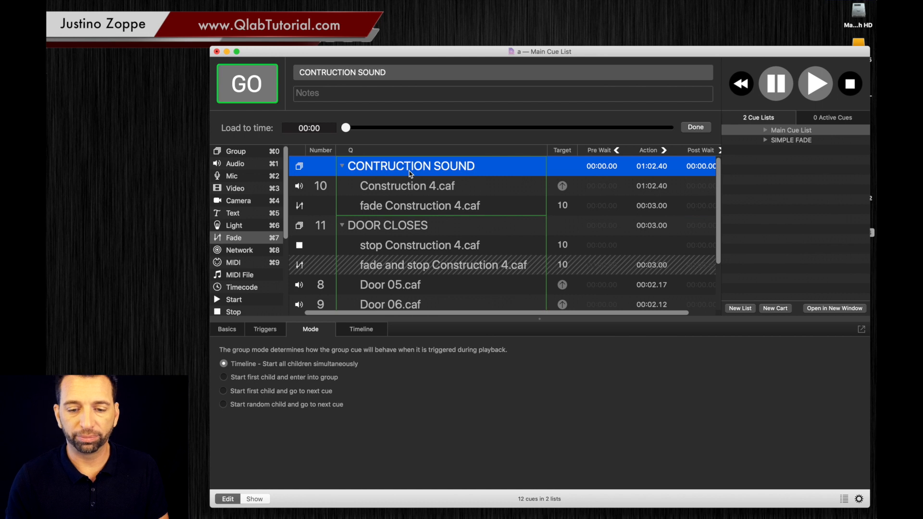
click(402, 187)
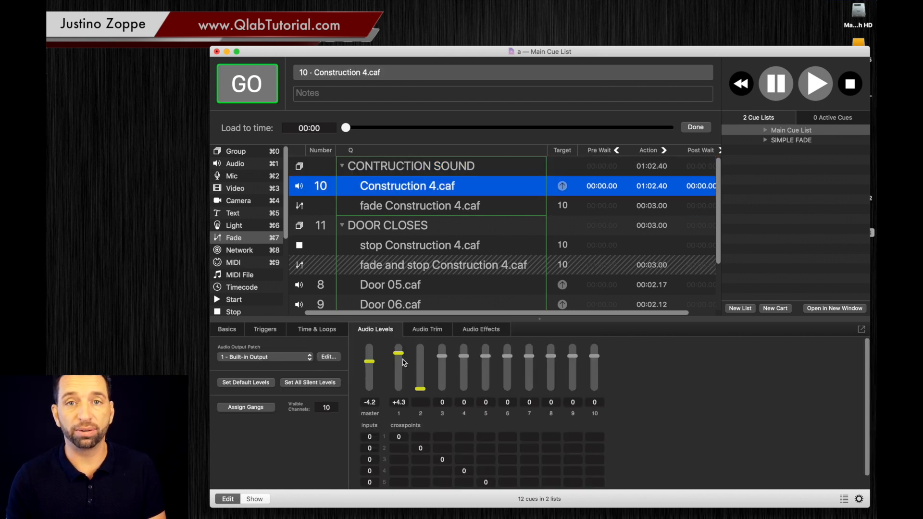
click(398, 171)
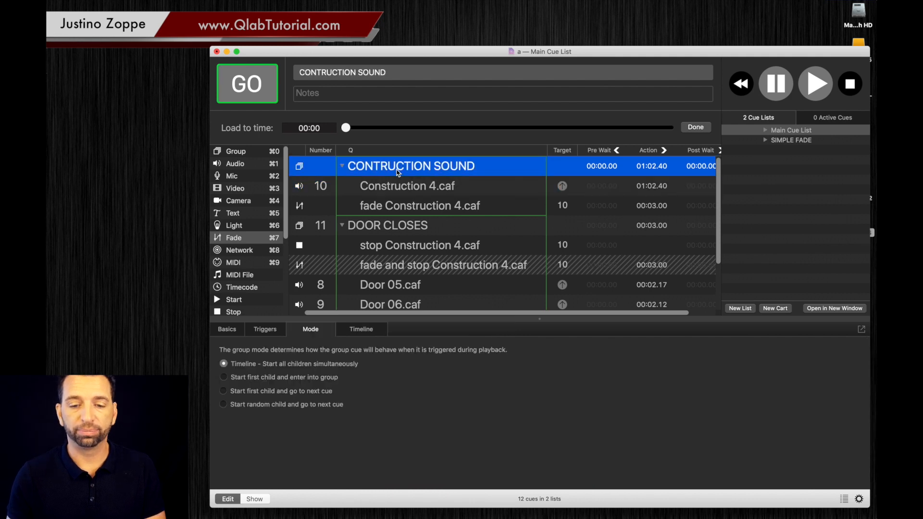
key(space)
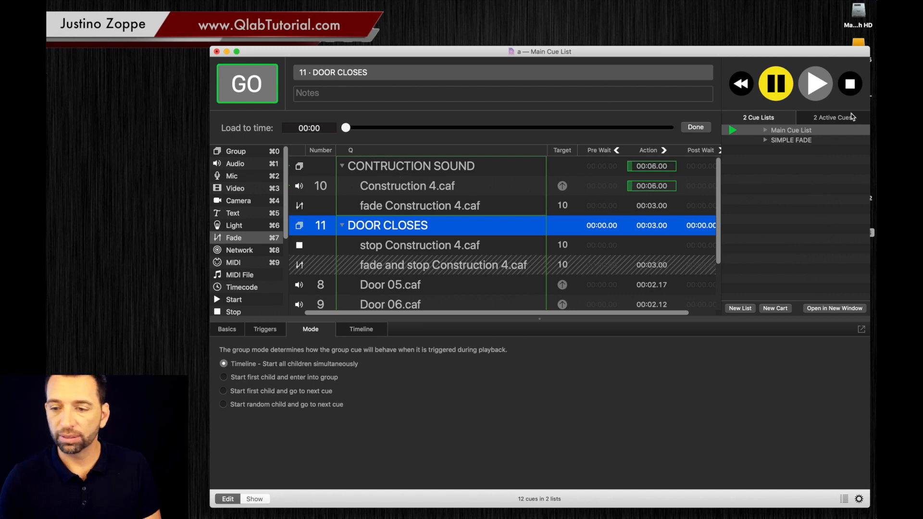
key(Escape)
Give the fade cue in the CONTRUCTION SOUND group a 5-second pre-wait and a 5-second duration
click(386, 208)
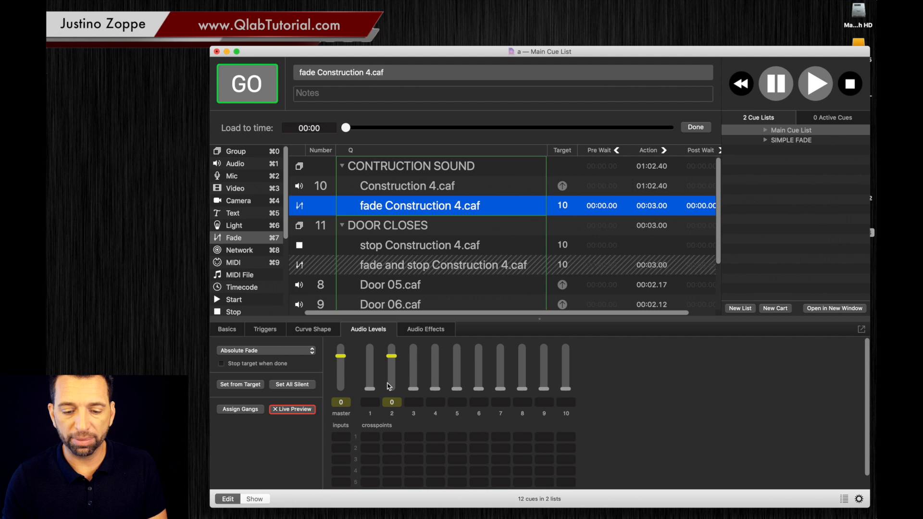
double_click(605, 207)
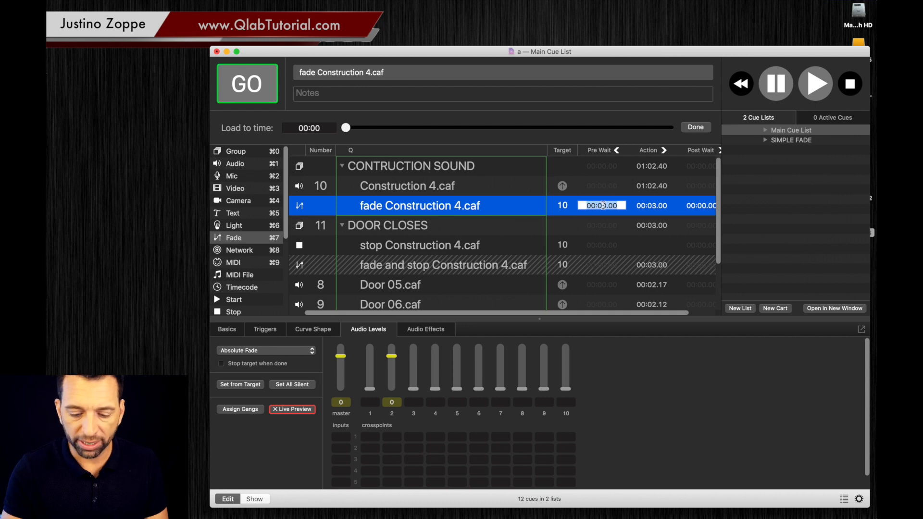
text(5)
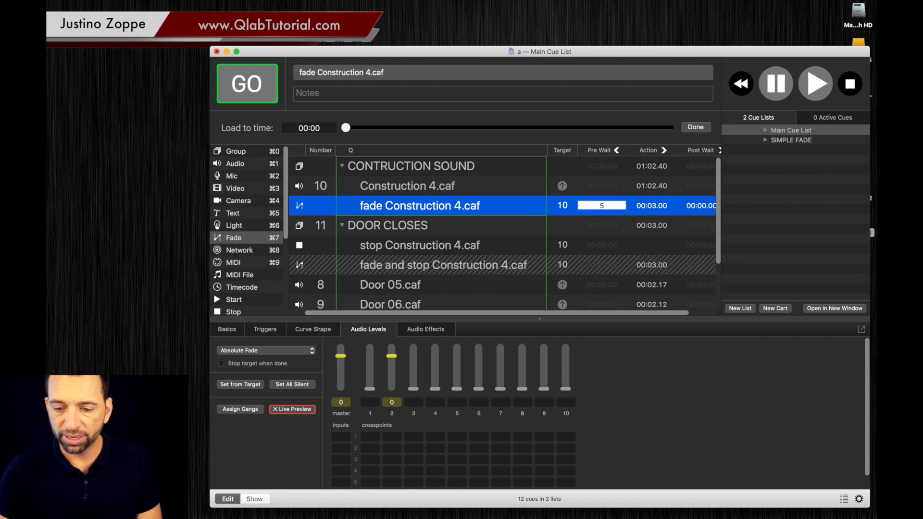
key(Return)
double_click(653, 205)
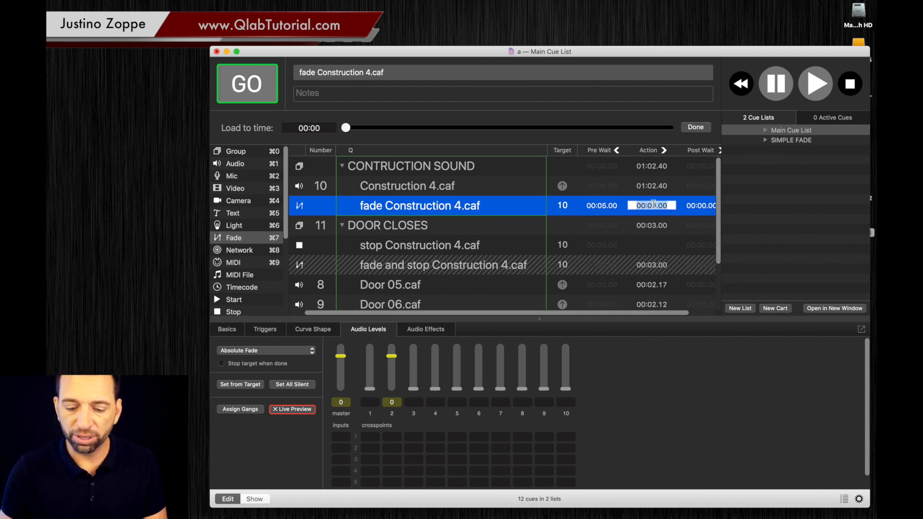
text(5)
key(Return)
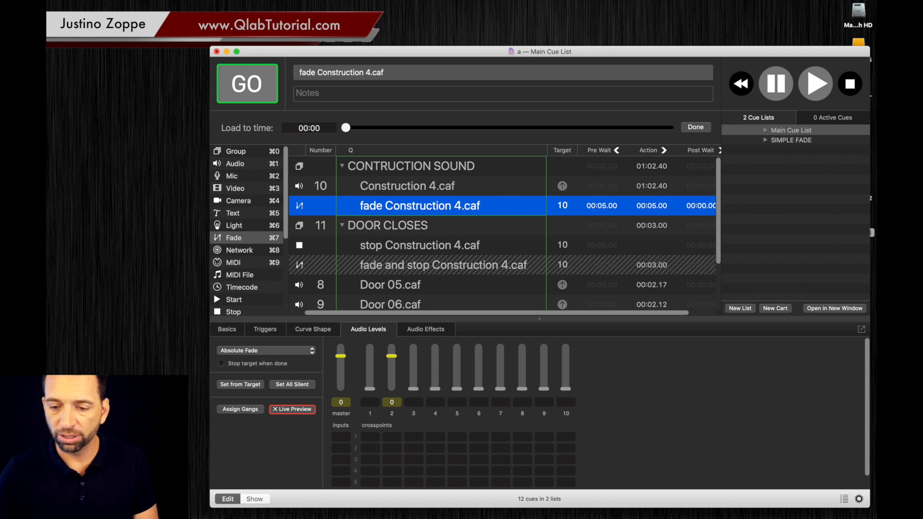
Set the pre-wait of the fade Construction 4.caf cue to 4 seconds
double_click(598, 208)
text(4)
key(Return)
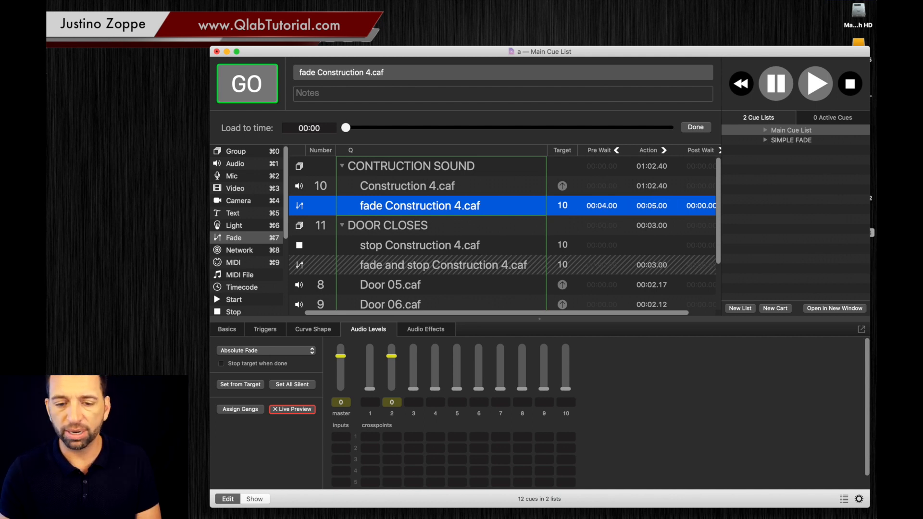
Play the CONTRUCTION SOUND group through its delayed fade, then stop all playback
click(413, 167)
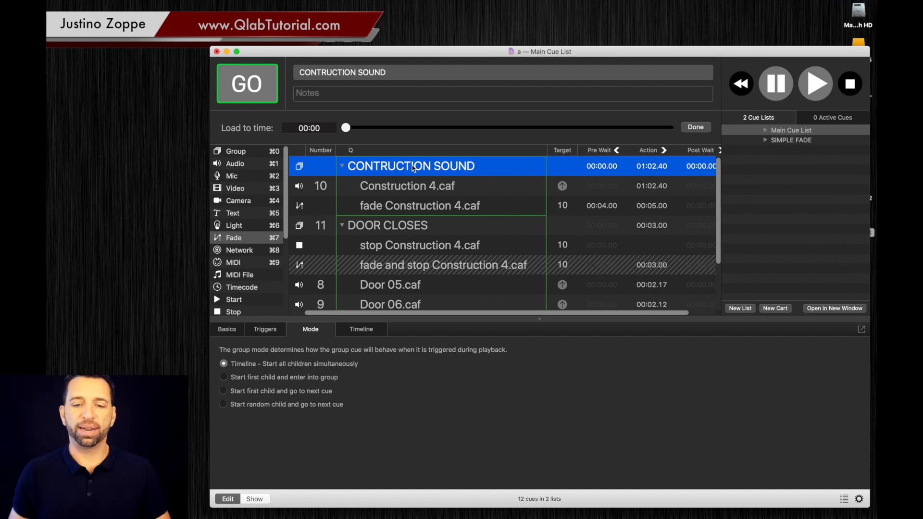
key(space)
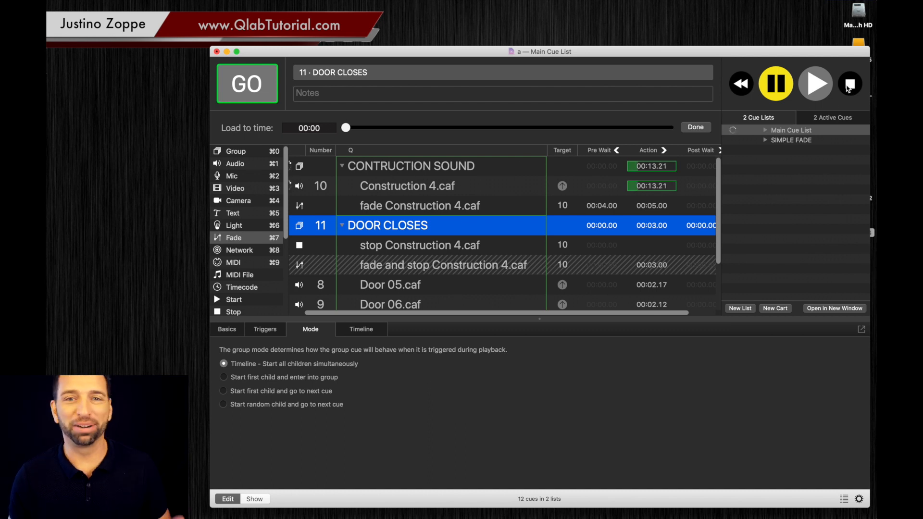
click(848, 86)
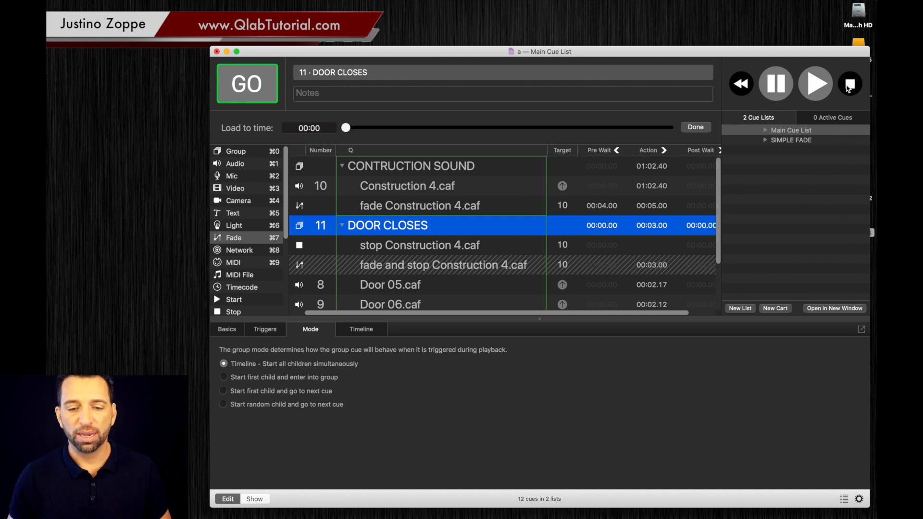
Delete the stop cue from the DOOR CLOSES group and turn off stopping the target when done in its fade and stop cue
click(427, 167)
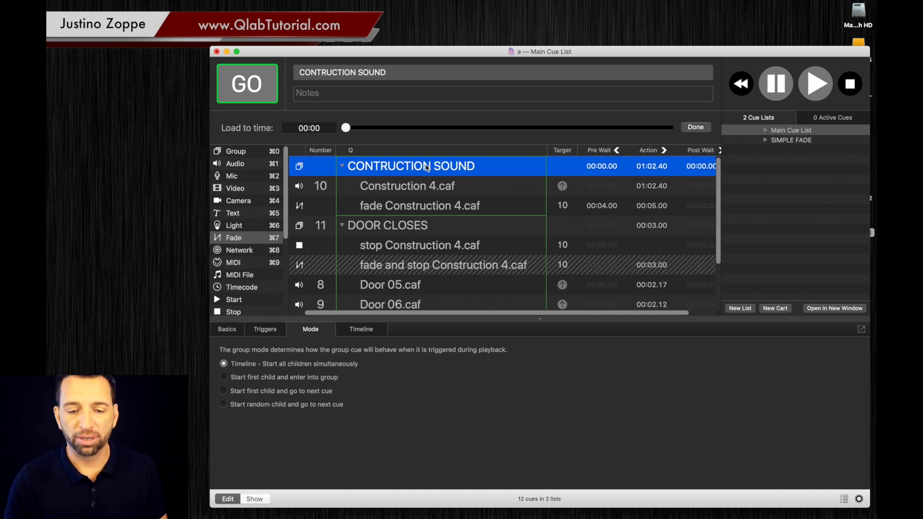
click(390, 254)
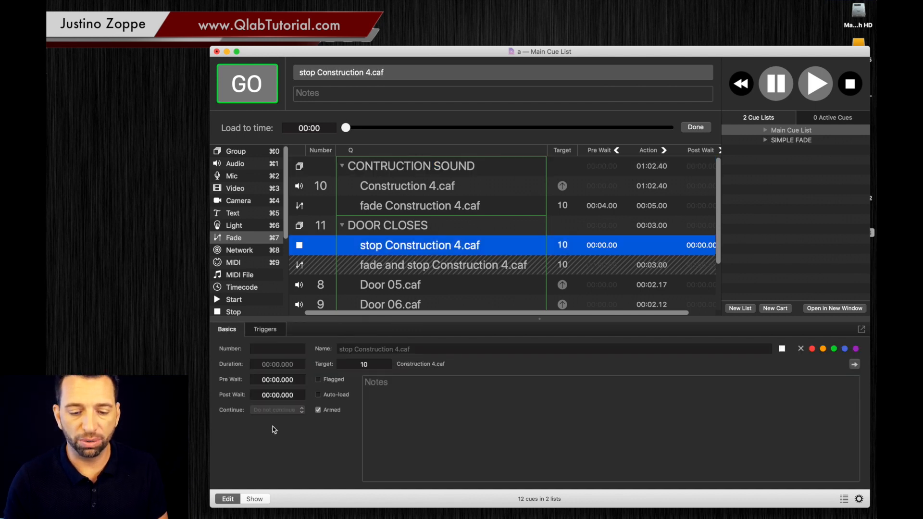
key(BackSpace)
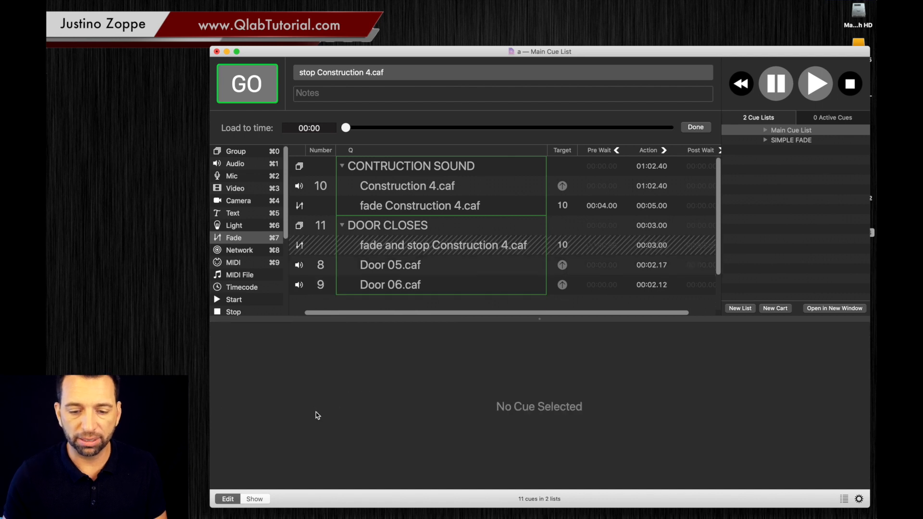
click(398, 248)
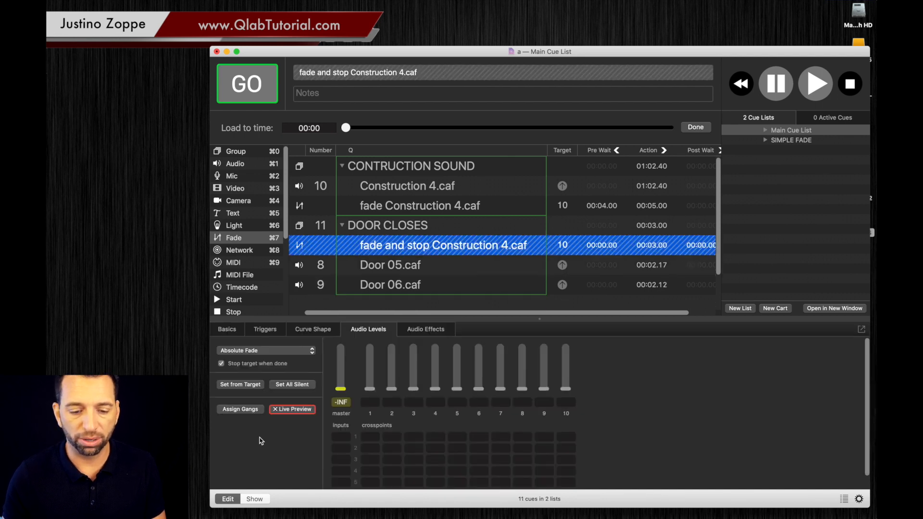
click(223, 364)
Play the CONTRUCTION SOUND group with the system volume raised to listen to the delayed fade
click(410, 166)
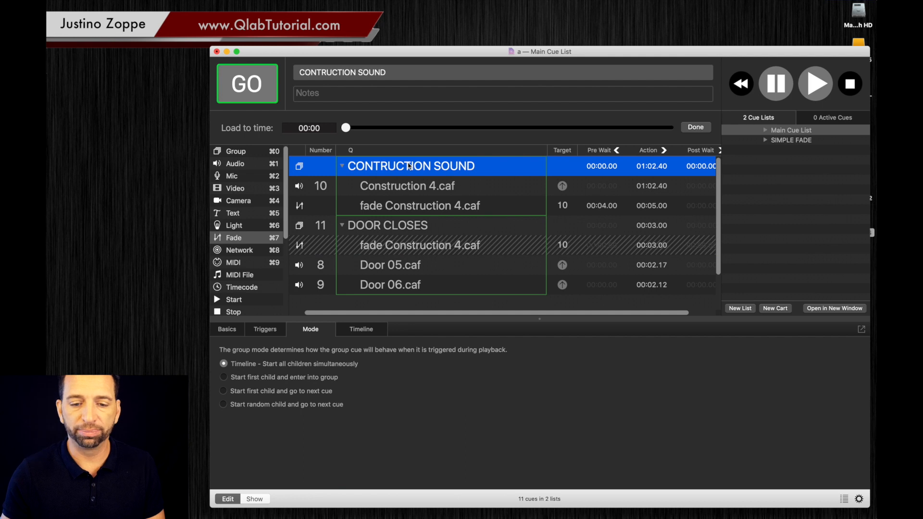
key(space)
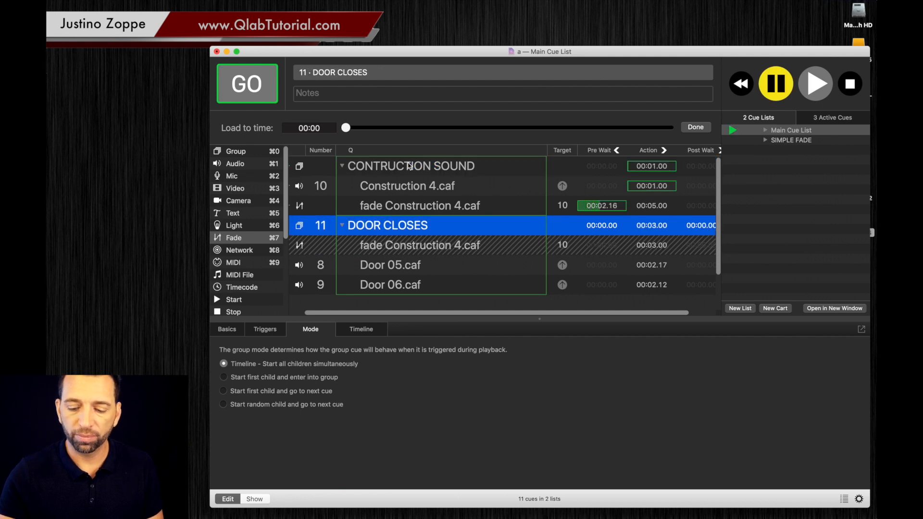
key(XF86AudioRaiseVolume)
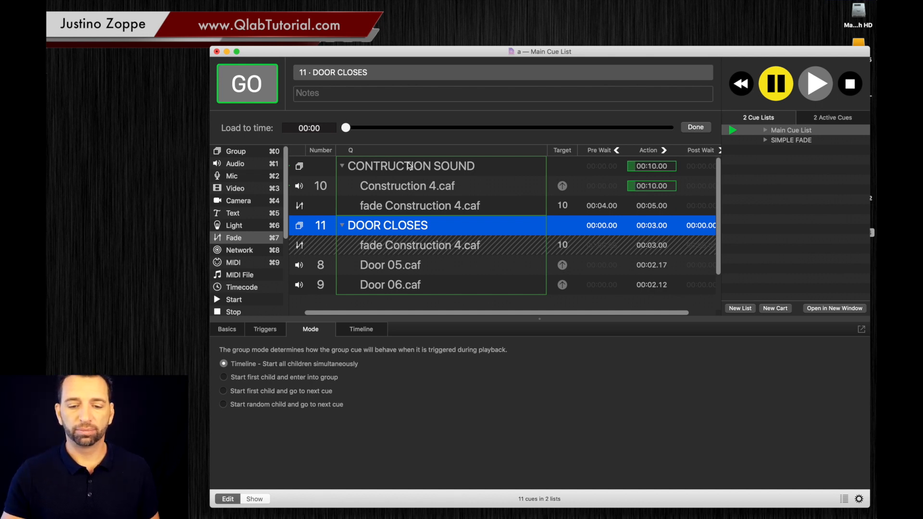
Trigger the DOOR CLOSES group while the construction sound is playing, and stop all playback
key(space)
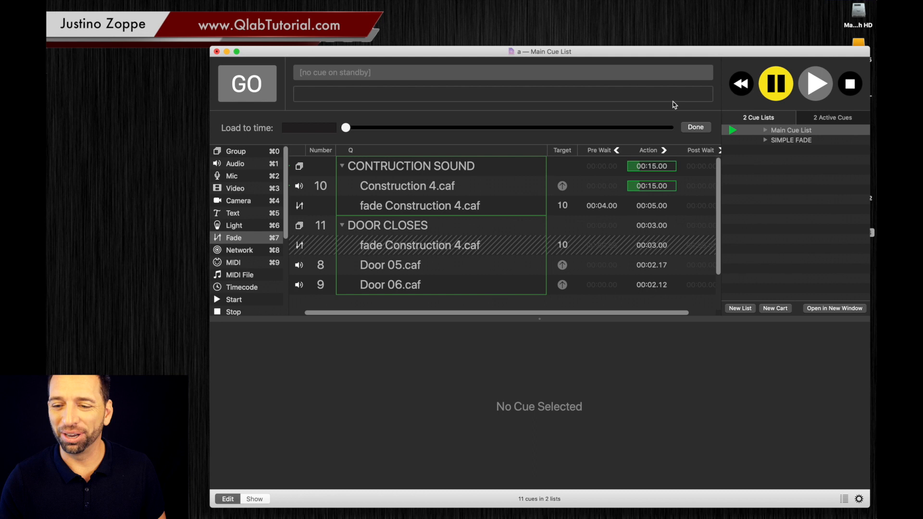
click(855, 86)
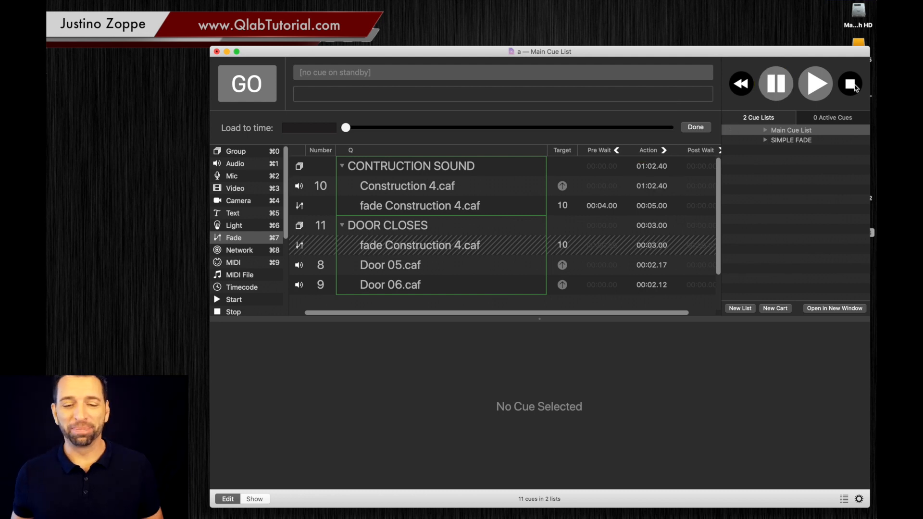
Arm the fade Construction 4.caf cue in the DOOR CLOSES group
click(403, 246)
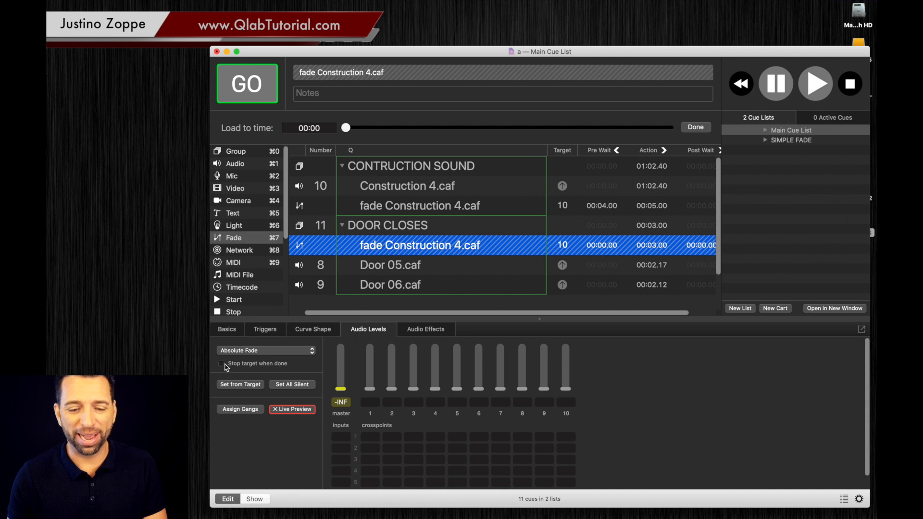
click(227, 329)
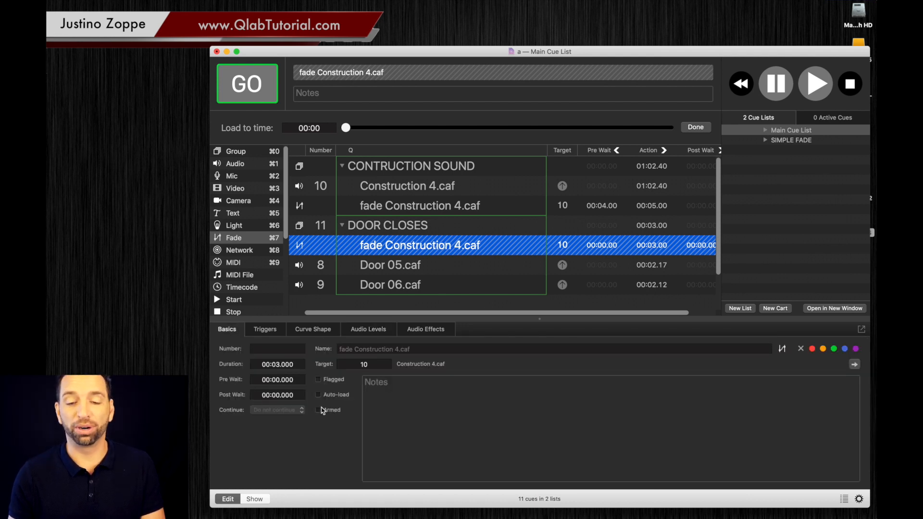
click(438, 283)
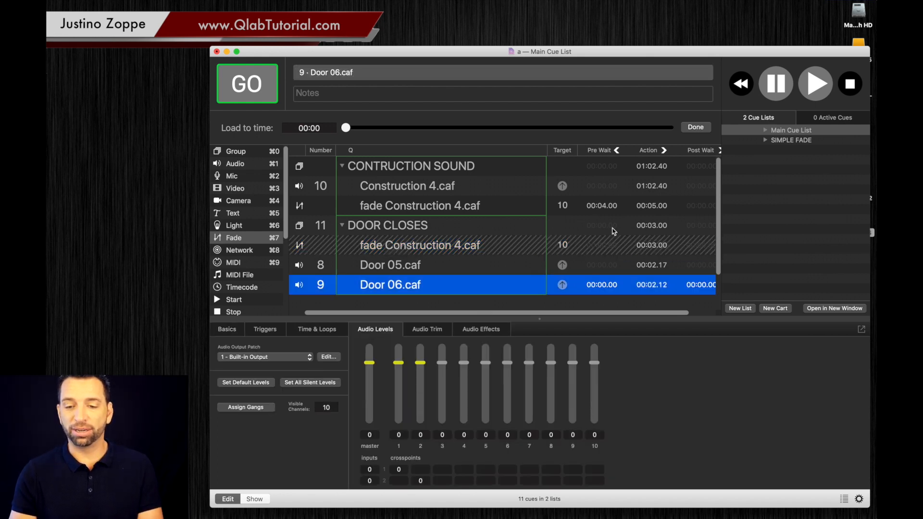
scroll(432, 246, left, 3)
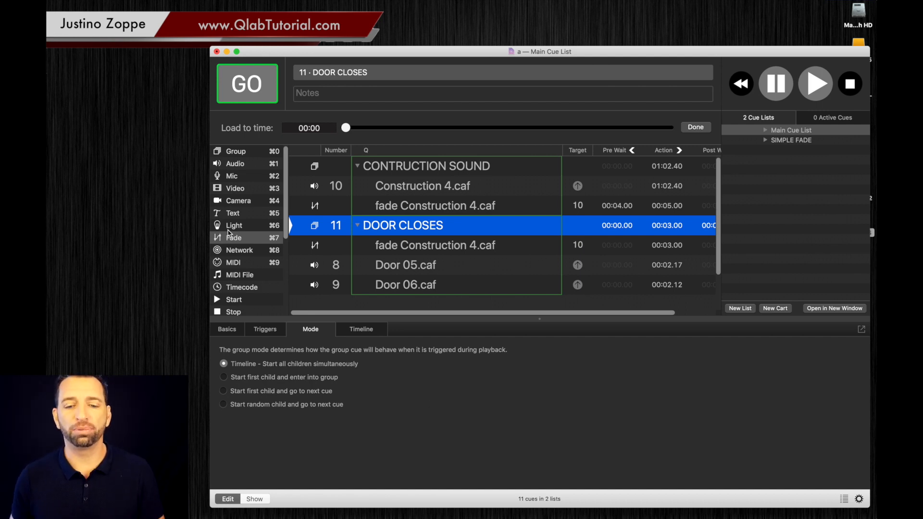
Add a second fade cue at the end of the CONTRUCTION SOUND group, below the existing fade
click(424, 168)
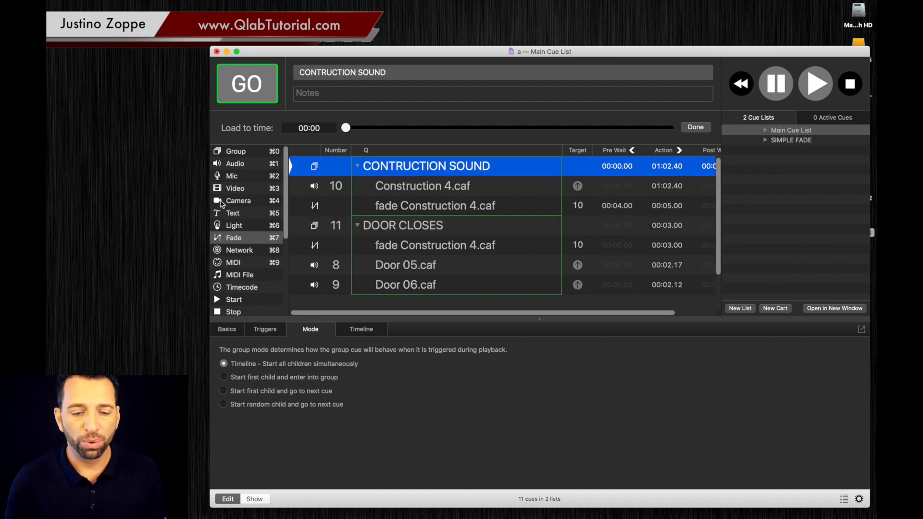
drag(224, 240, 443, 209)
drag(395, 226, 398, 215)
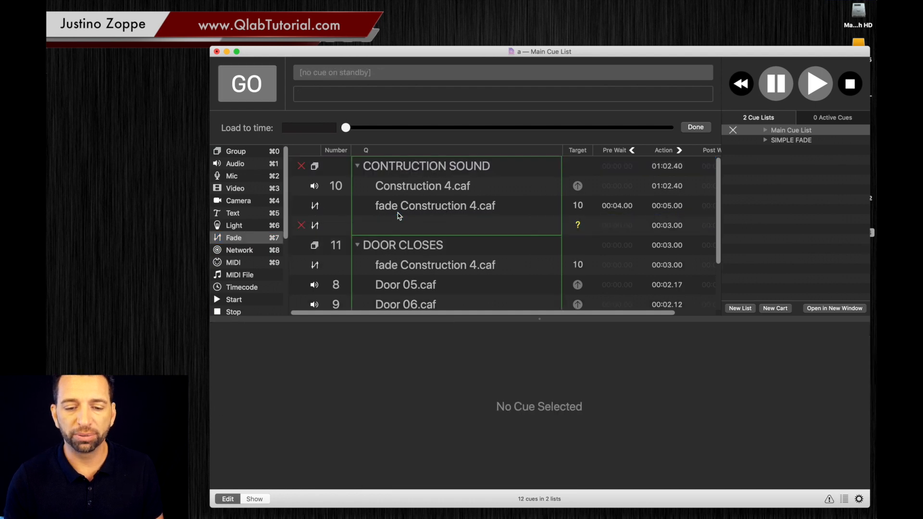
Rename the first fade cue in the CONTRUCTION SOUND group as PAN RIGHT
click(402, 210)
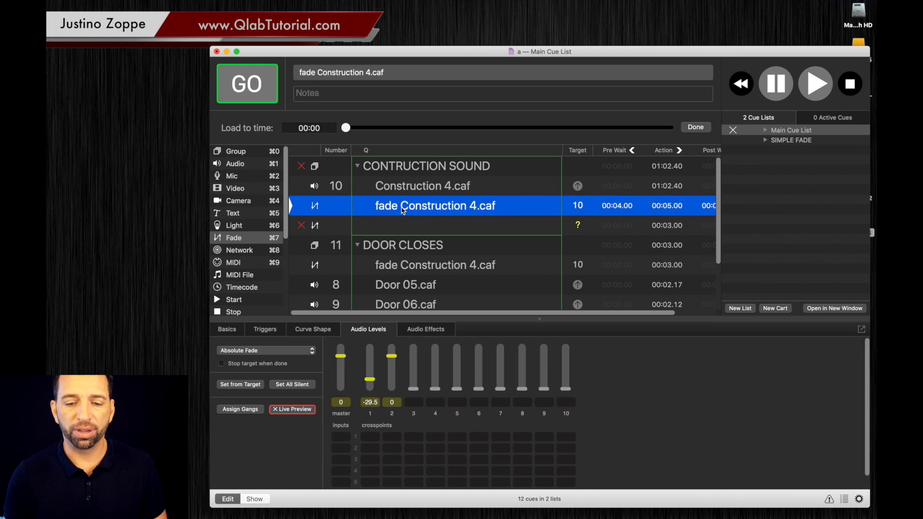
click(402, 206)
text(PAN)
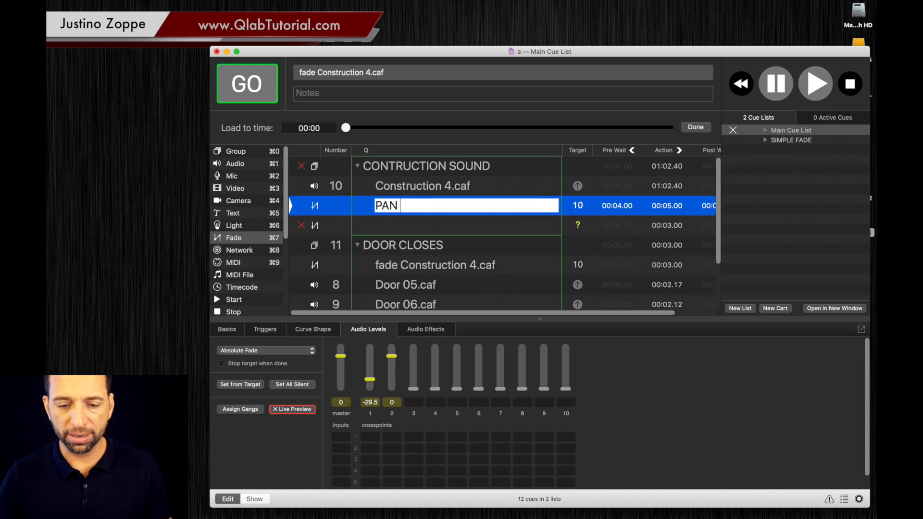
text( RIGHT)
key(Return)
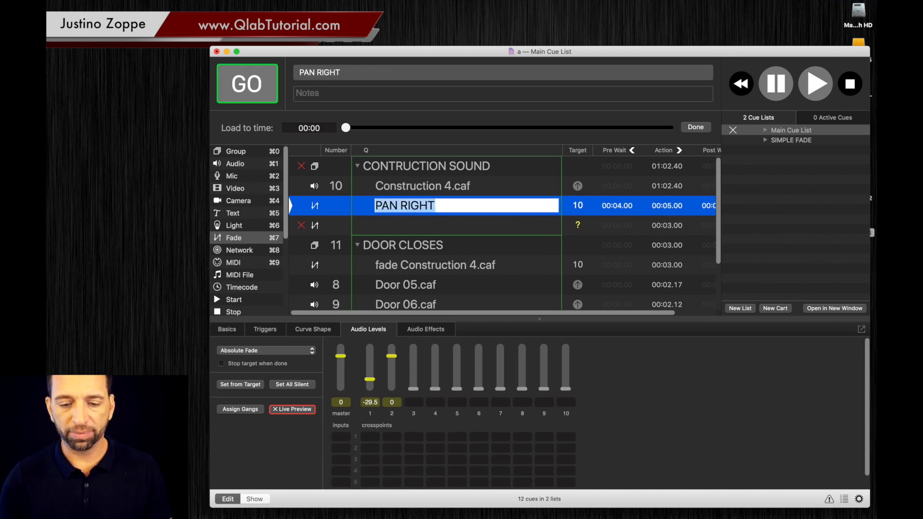
Name the new untitled fade cue LOWER VOLUME
click(390, 226)
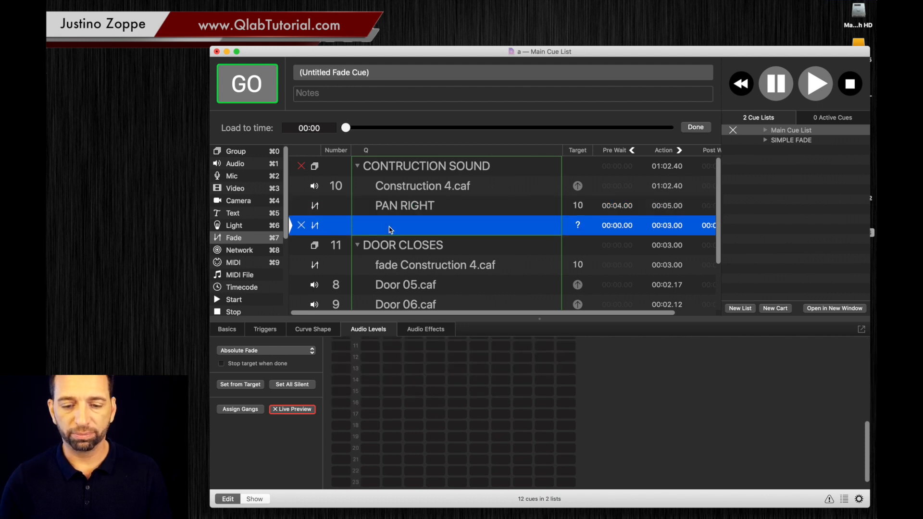
double_click(391, 230)
text(LOWER)
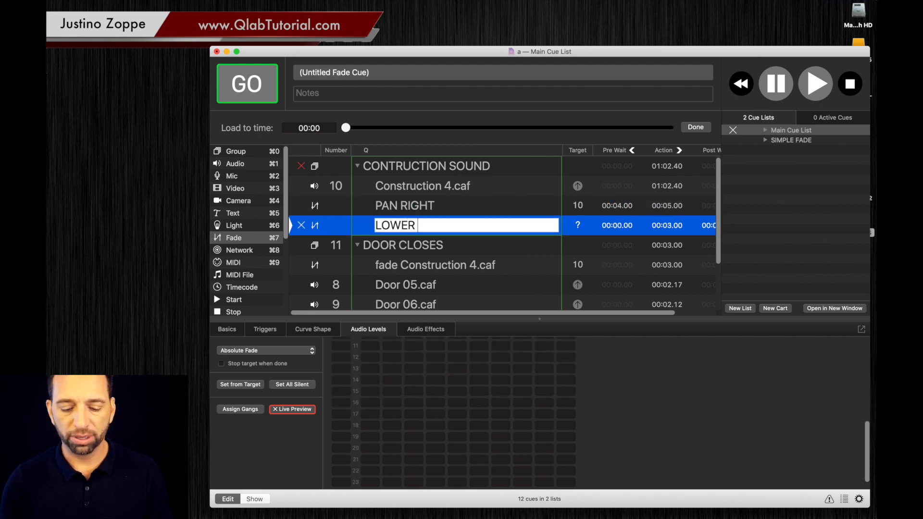
text( VOLUME)
key(Return)
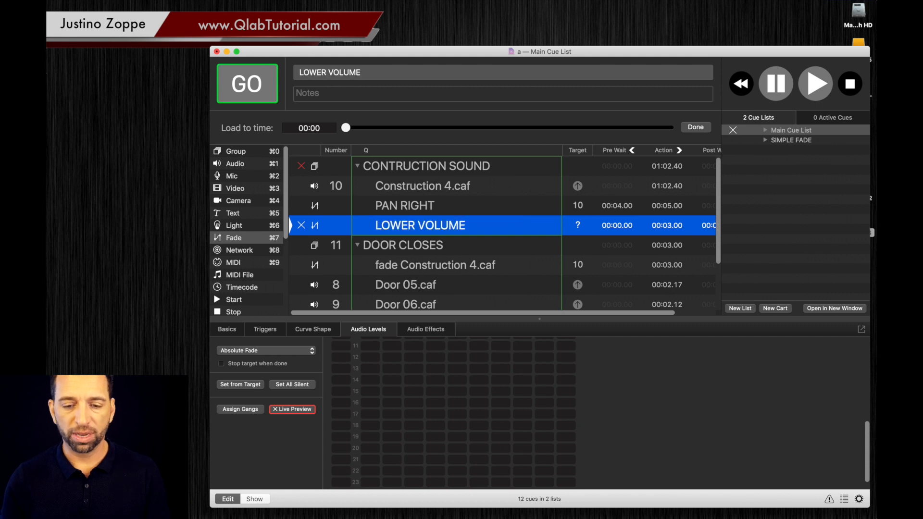
Target the LOWER VOLUME fade at the Construction 4.caf cue and lower its master level to about -36.2 dB
drag(396, 192, 412, 227)
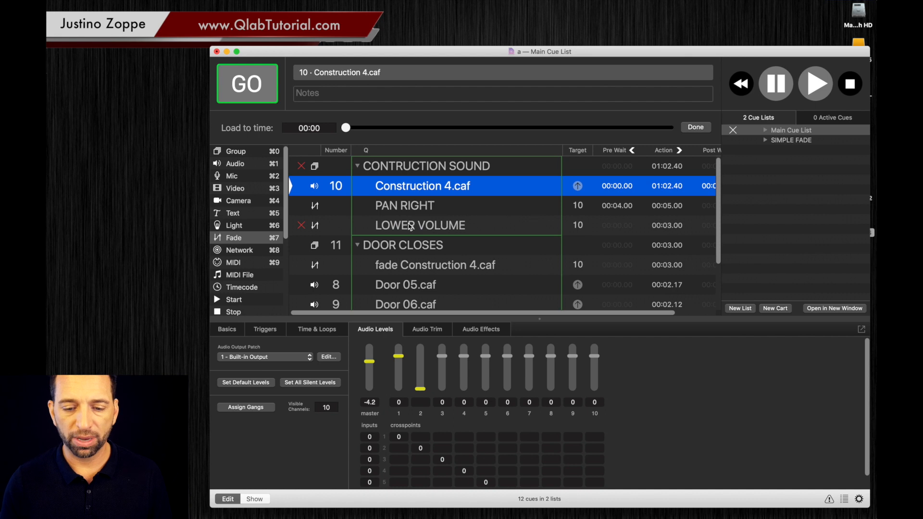
click(410, 227)
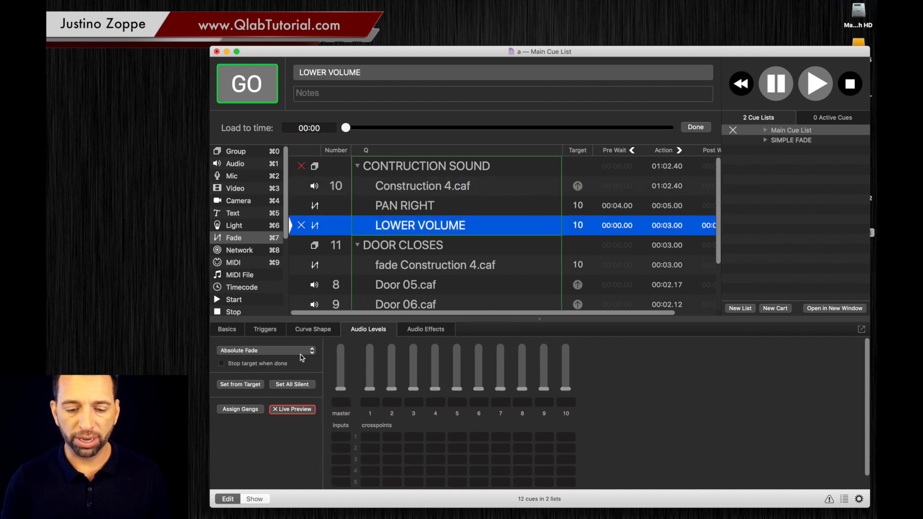
drag(341, 353, 340, 385)
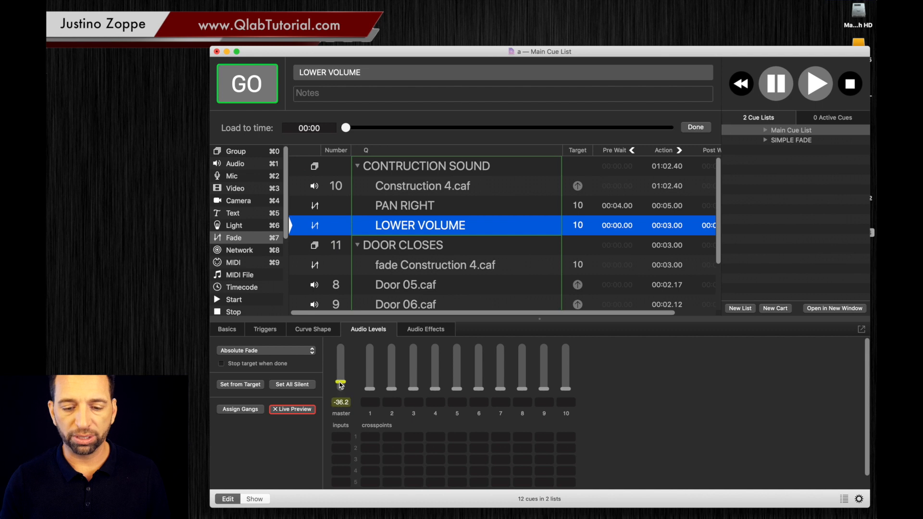
Set the LOWER VOLUME fade's pre-wait to 7 seconds and its duration to 8 seconds
double_click(620, 228)
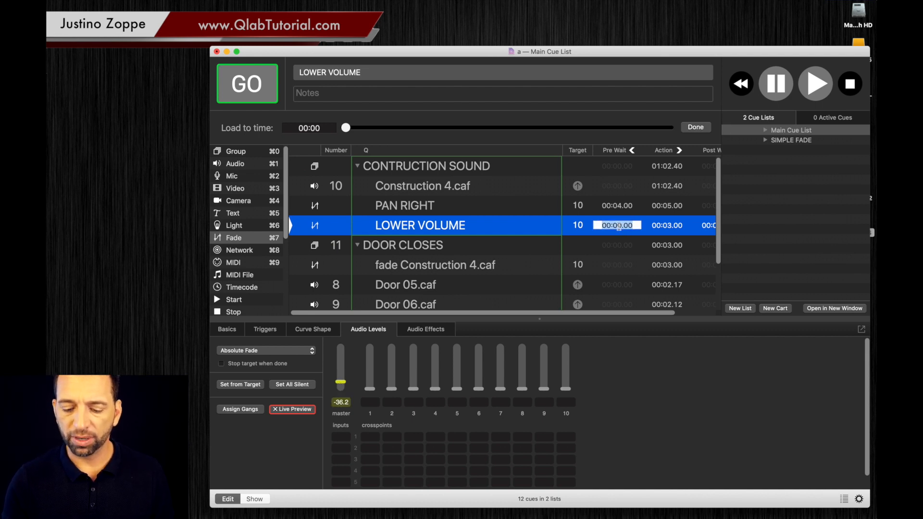
text(7)
key(Return)
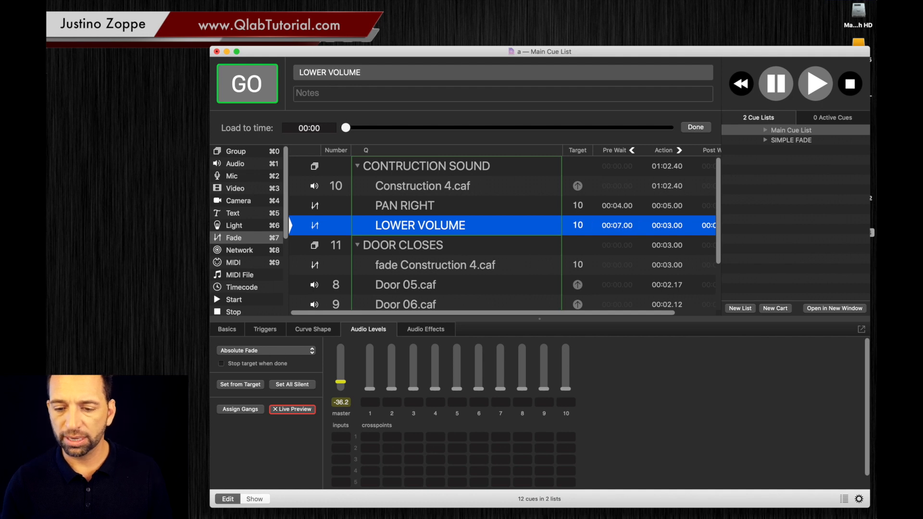
double_click(669, 225)
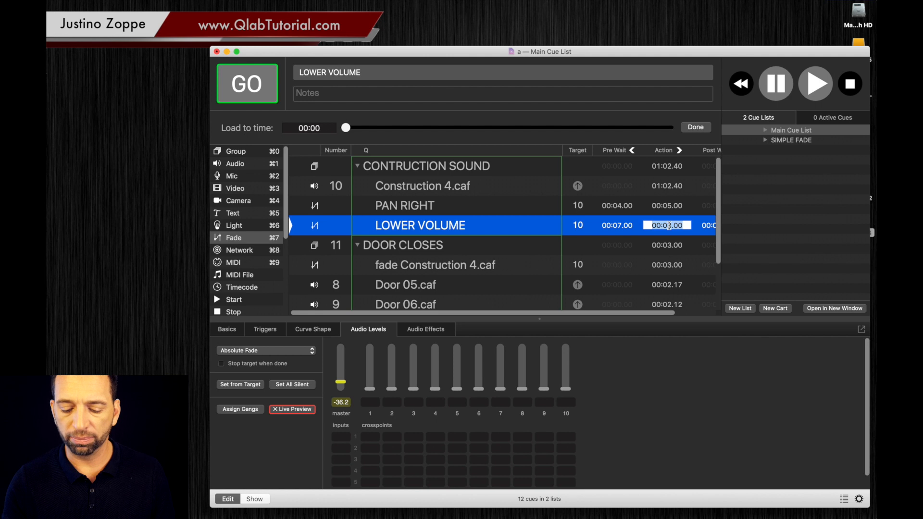
text(8)
key(Return)
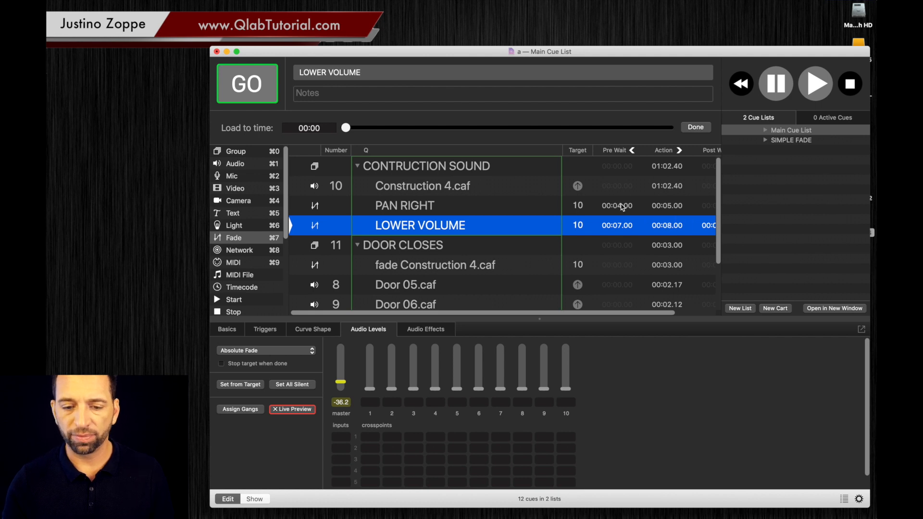
Play the CONTRUCTION SOUND group to listen to both fades, and trigger the DOOR CLOSES group during playback
click(428, 172)
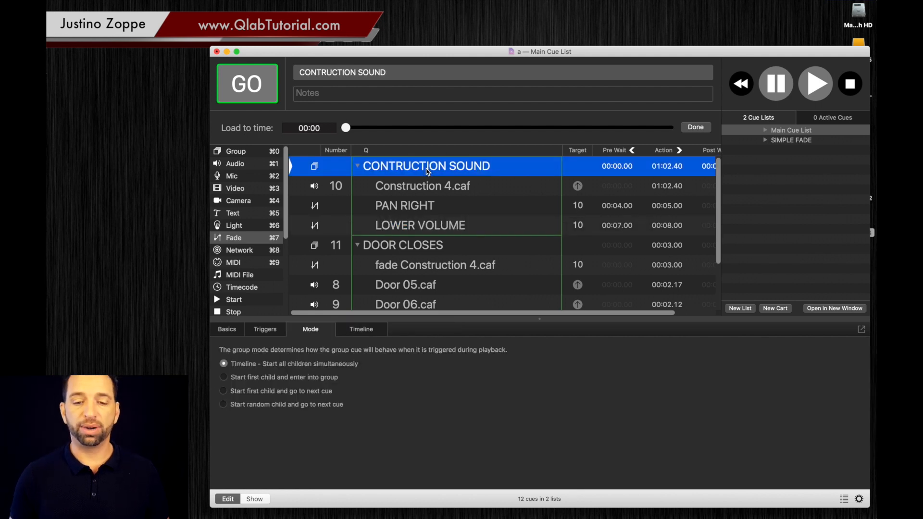
key(space)
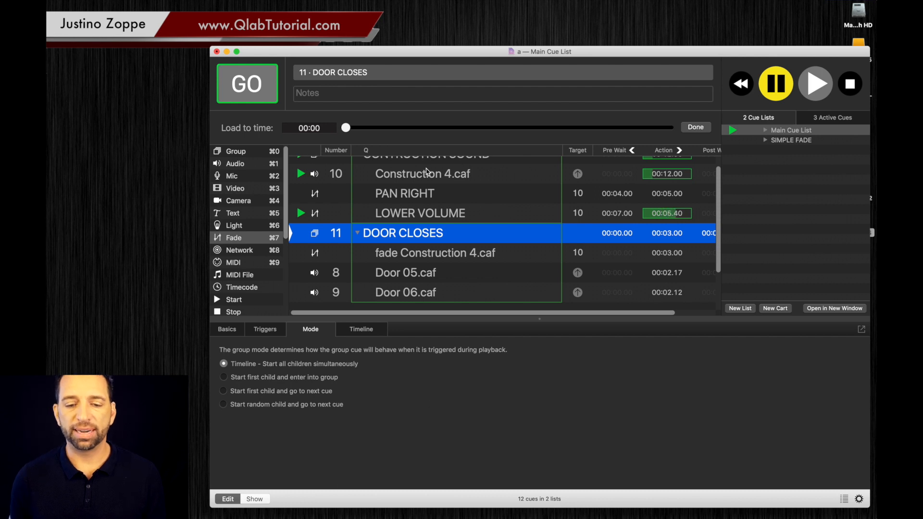
key(space)
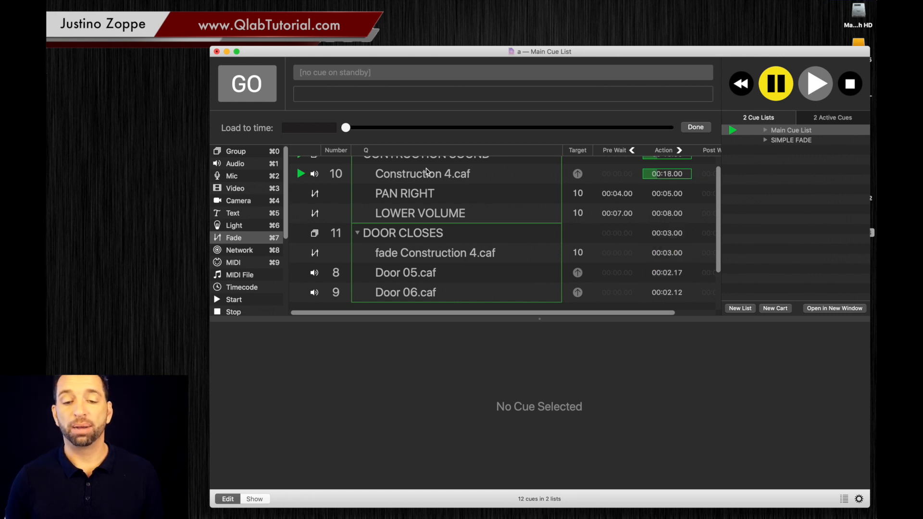
scroll(427, 172, up, 1)
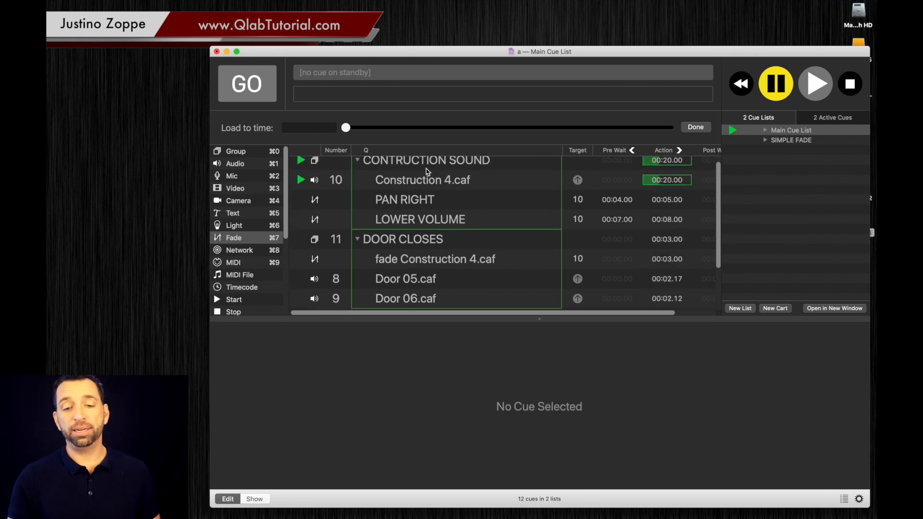
scroll(427, 171, up, 1)
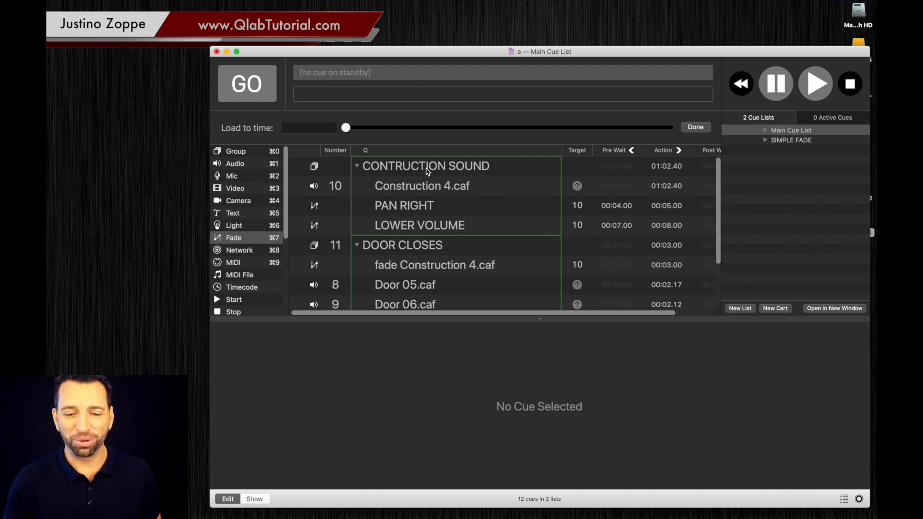
Turn on stopping the target when done for the DOOR CLOSES group's construction fade, and select the PAN RIGHT cue
scroll(428, 173, down, 1)
click(413, 262)
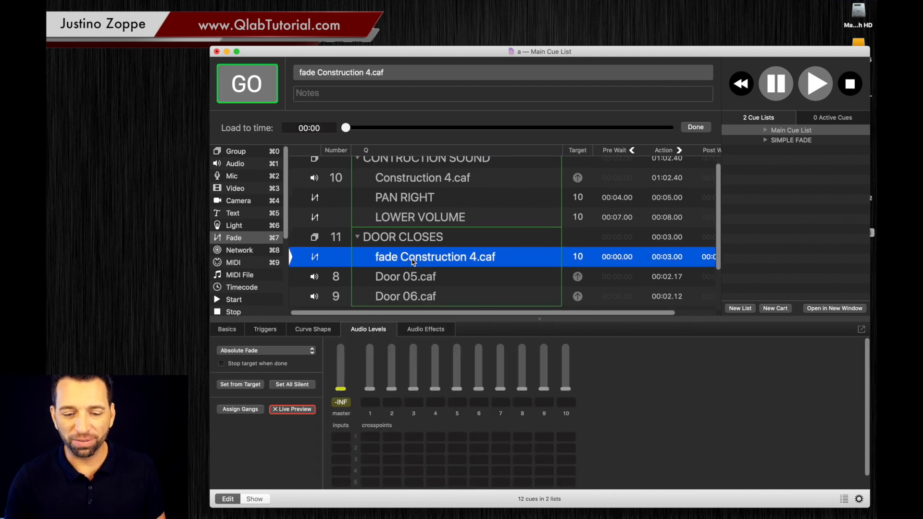
click(222, 364)
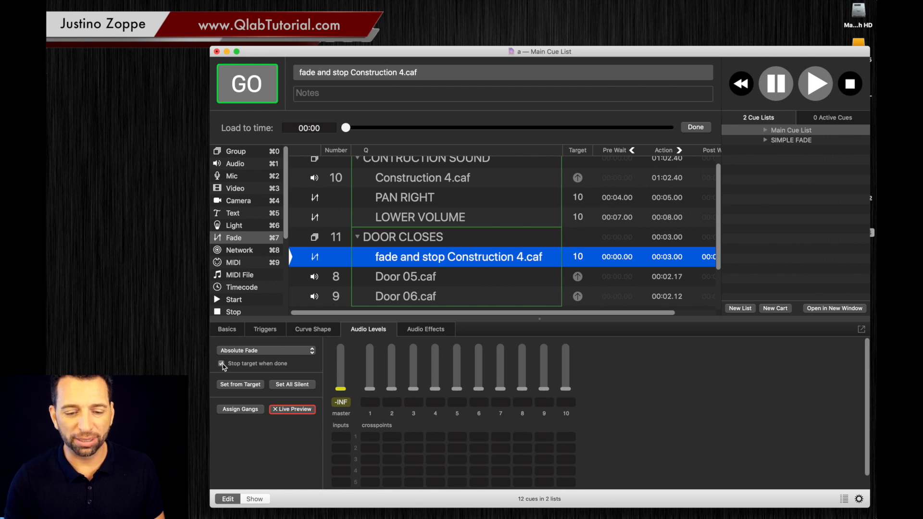
click(456, 206)
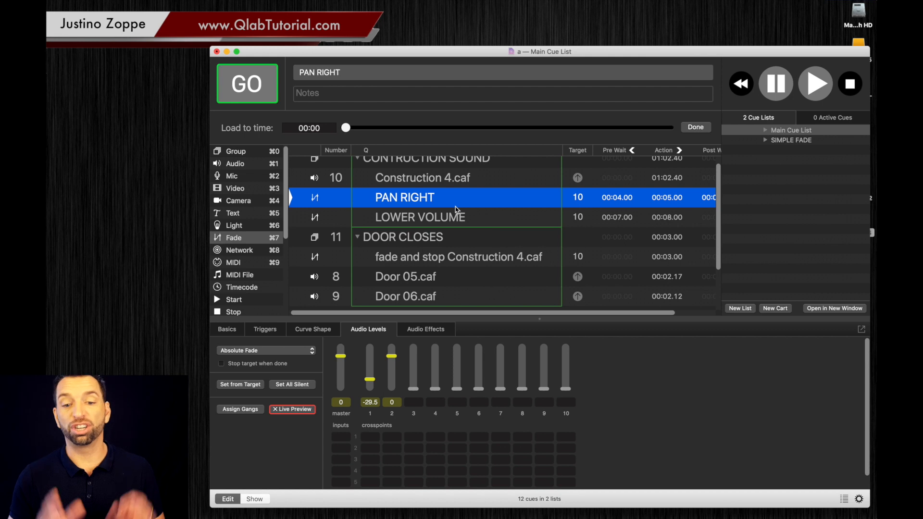